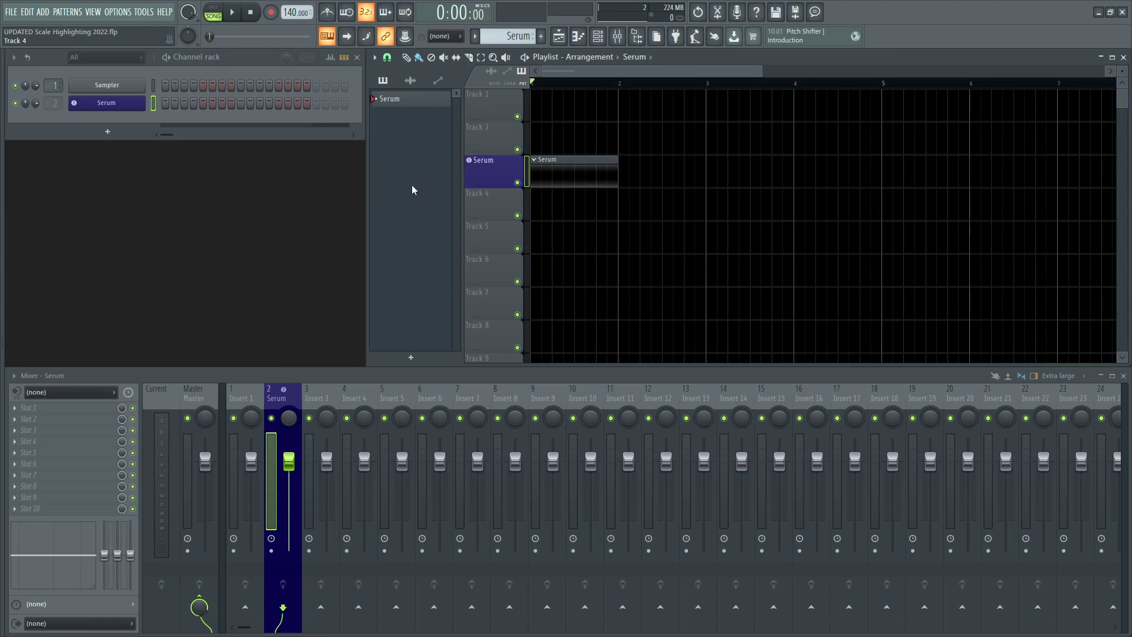
# - Open the Serum synth, play a preview note, and bring up Serum's piano roll with F7
pyautogui.click(107, 102)
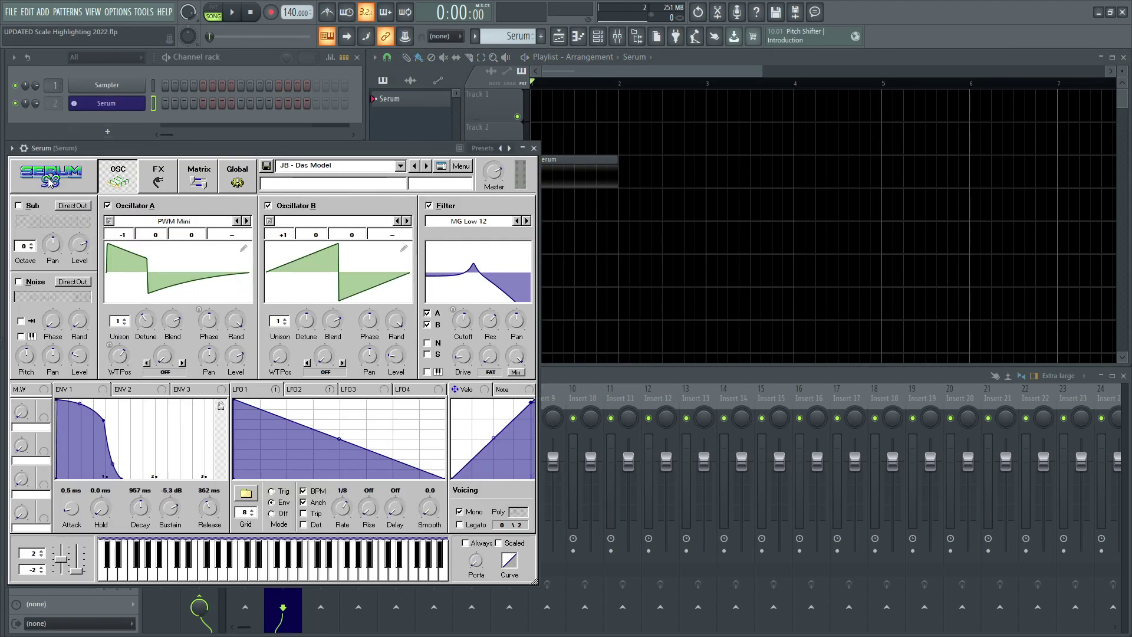
pyautogui.press('n')
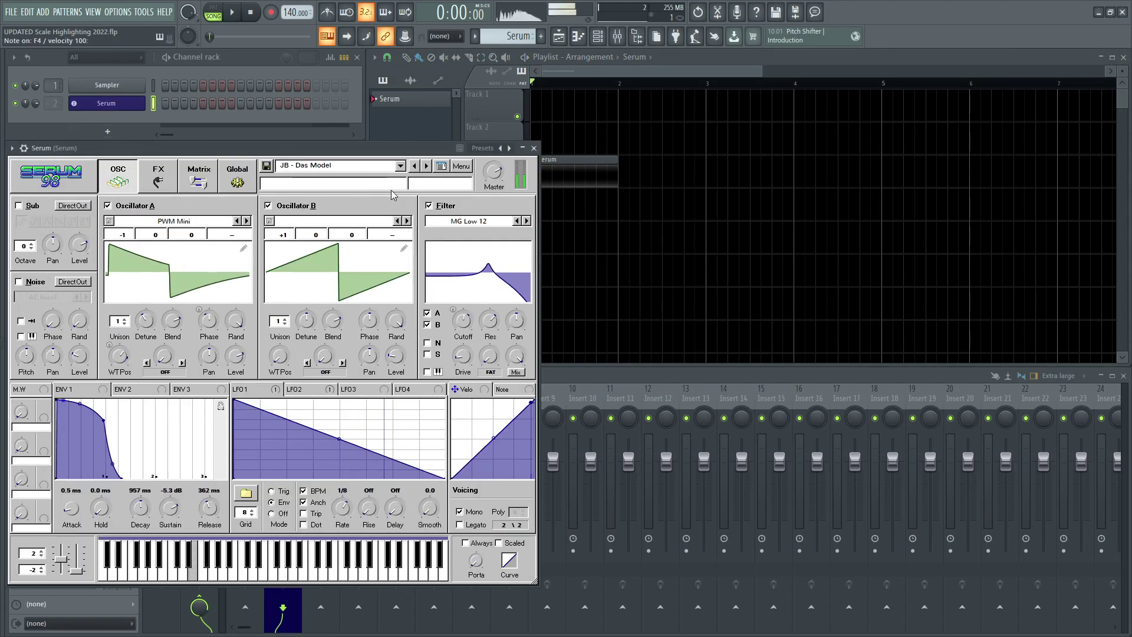
pyautogui.press('F7')
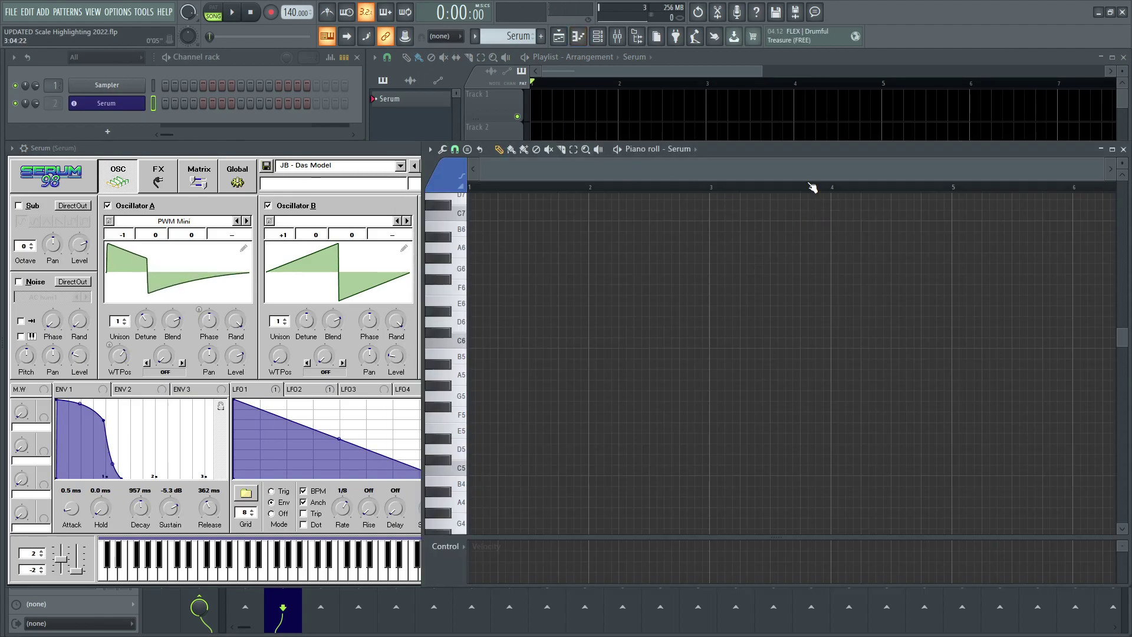
# - Set piano roll scale highlighting to Minor Natural (Aeolian) with root note C#
pyautogui.click(430, 150)
pyautogui.moveTo(445, 210)
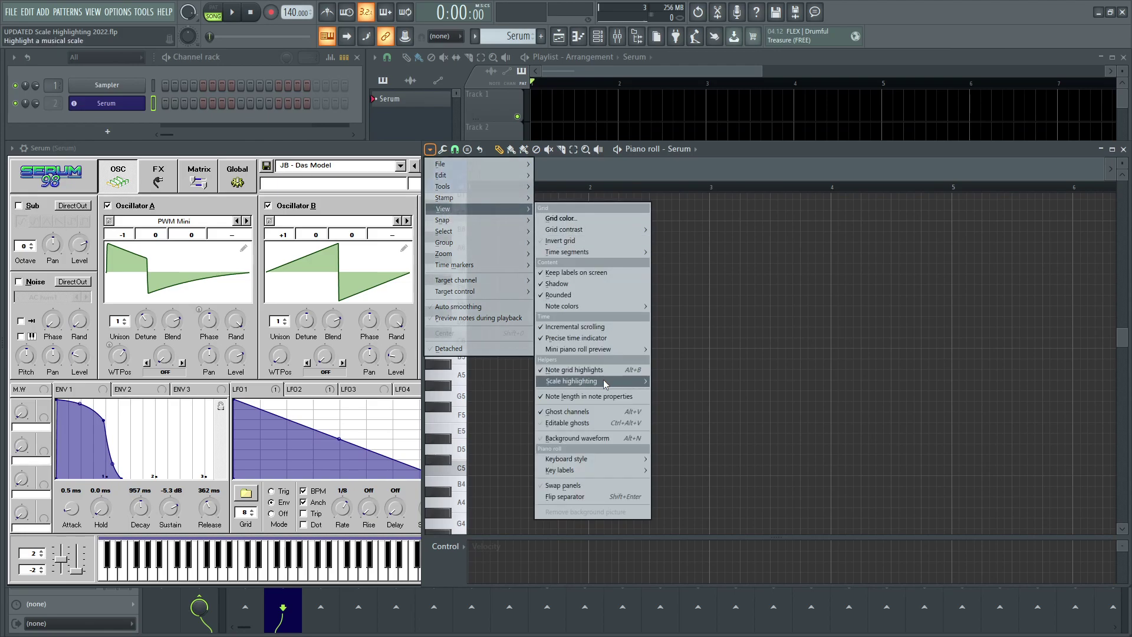
pyautogui.moveTo(595, 383)
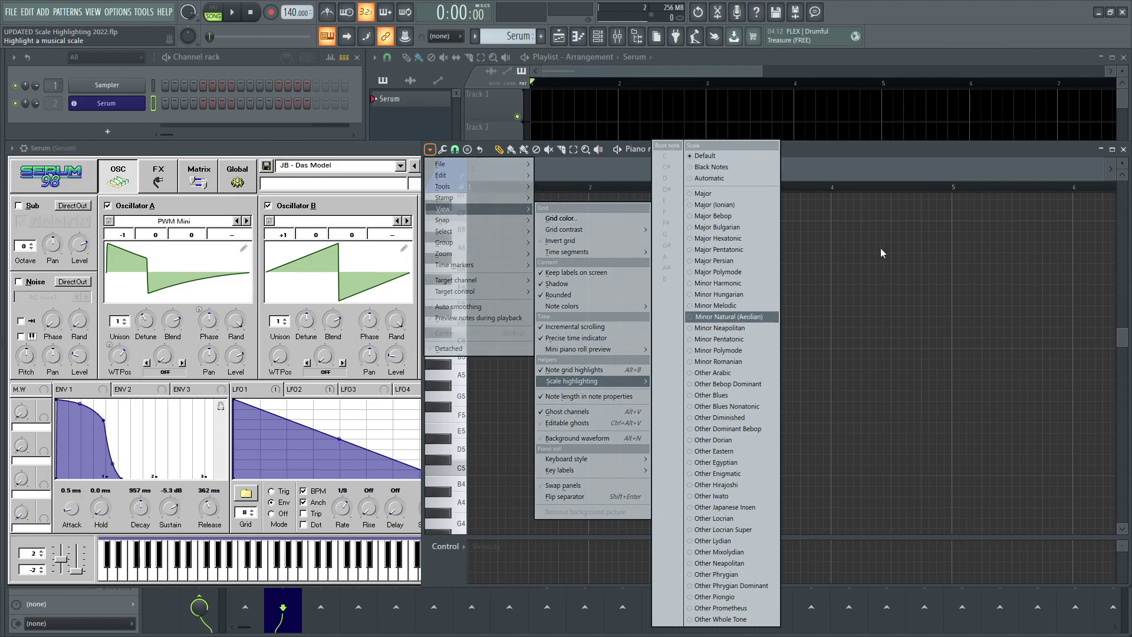
pyautogui.click(711, 167)
pyautogui.click(715, 178)
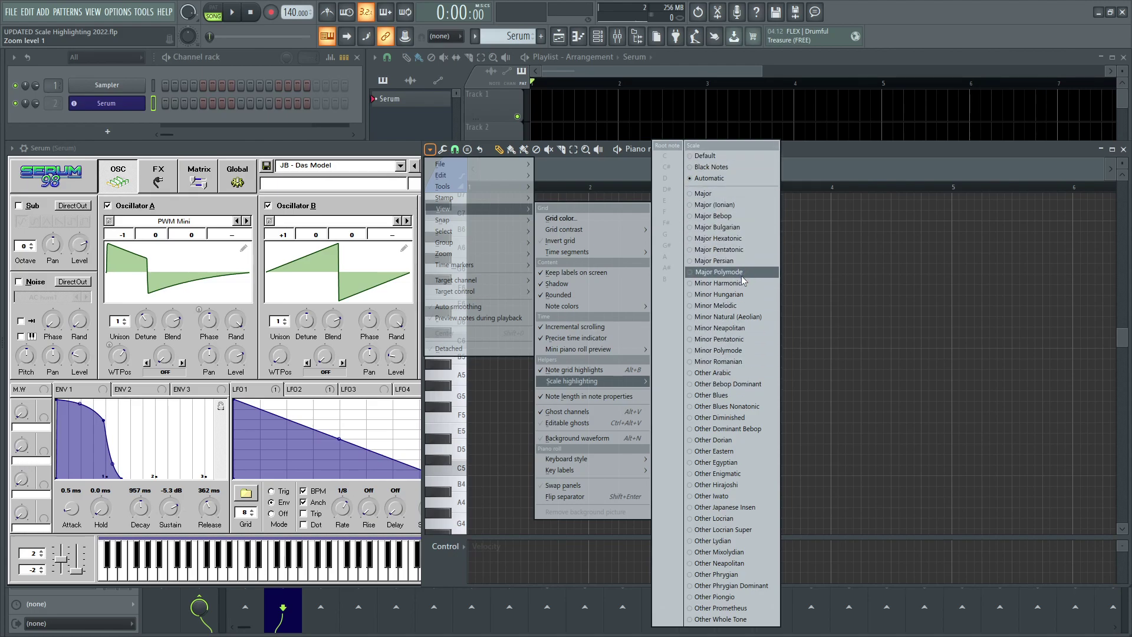
pyautogui.click(744, 319)
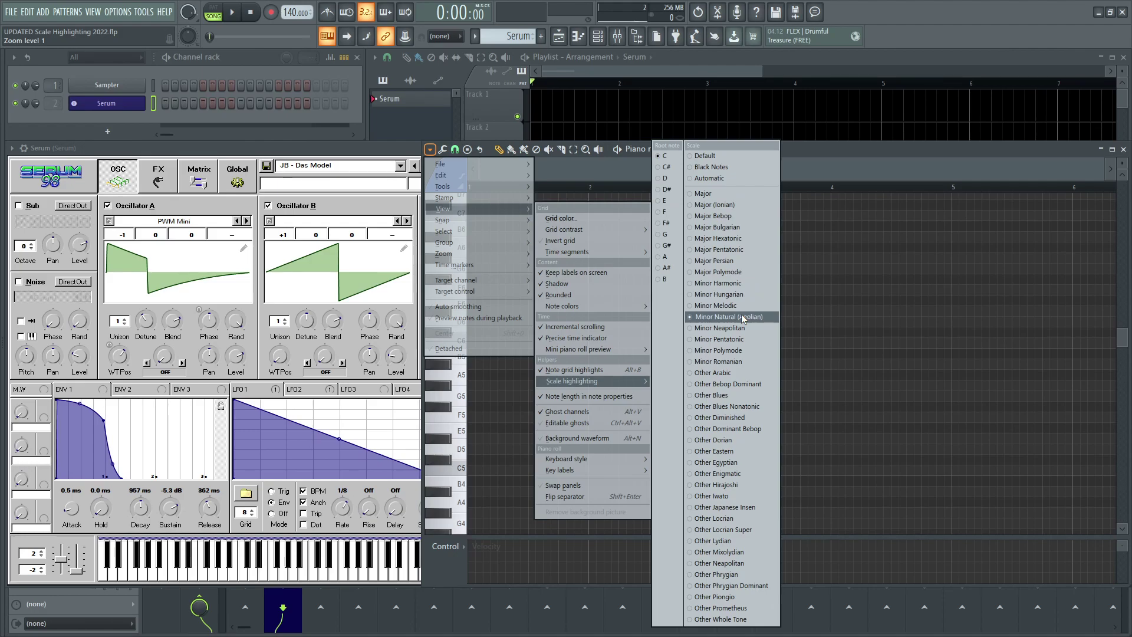
pyautogui.click(668, 168)
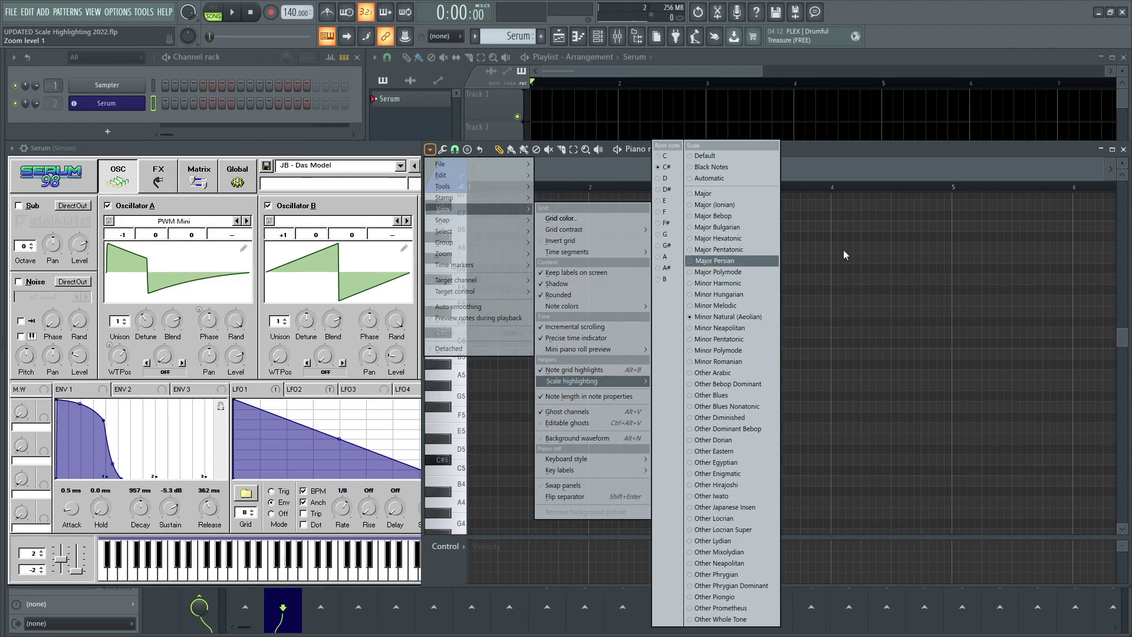
pyautogui.click(829, 156)
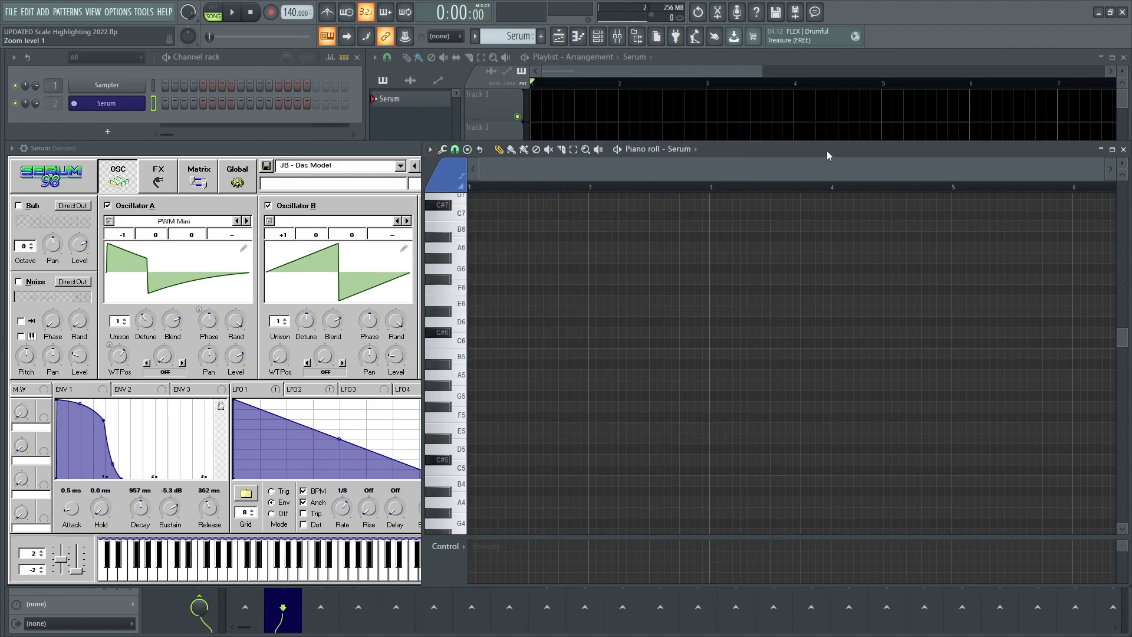
# - Set the piano roll key labels to All notes after trying Root notes
pyautogui.click(429, 150)
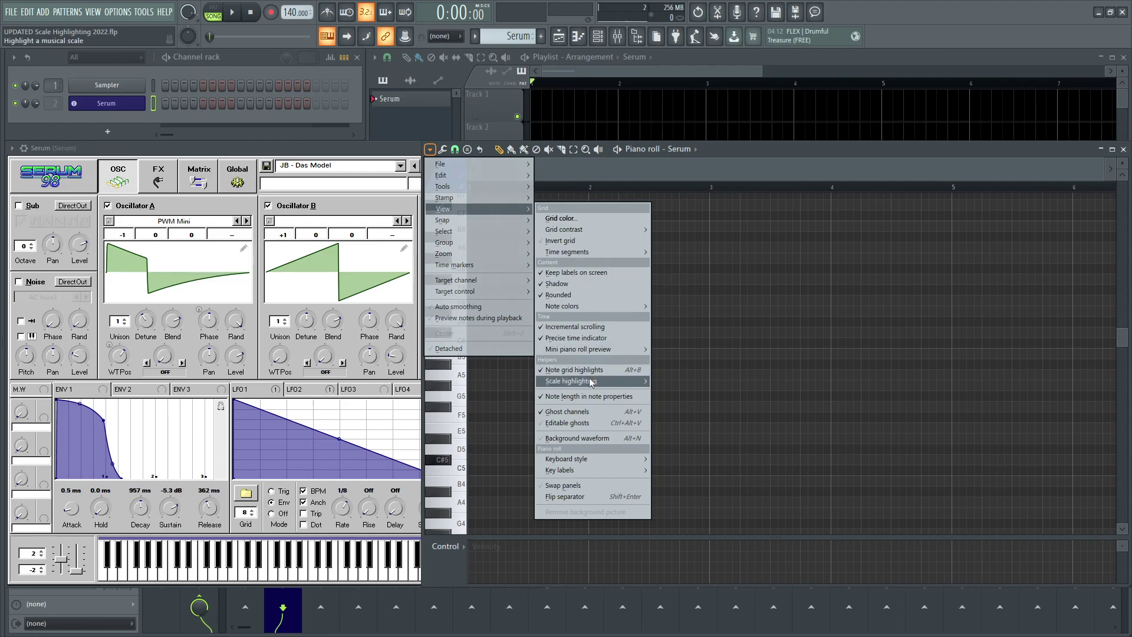
pyautogui.moveTo(581, 470)
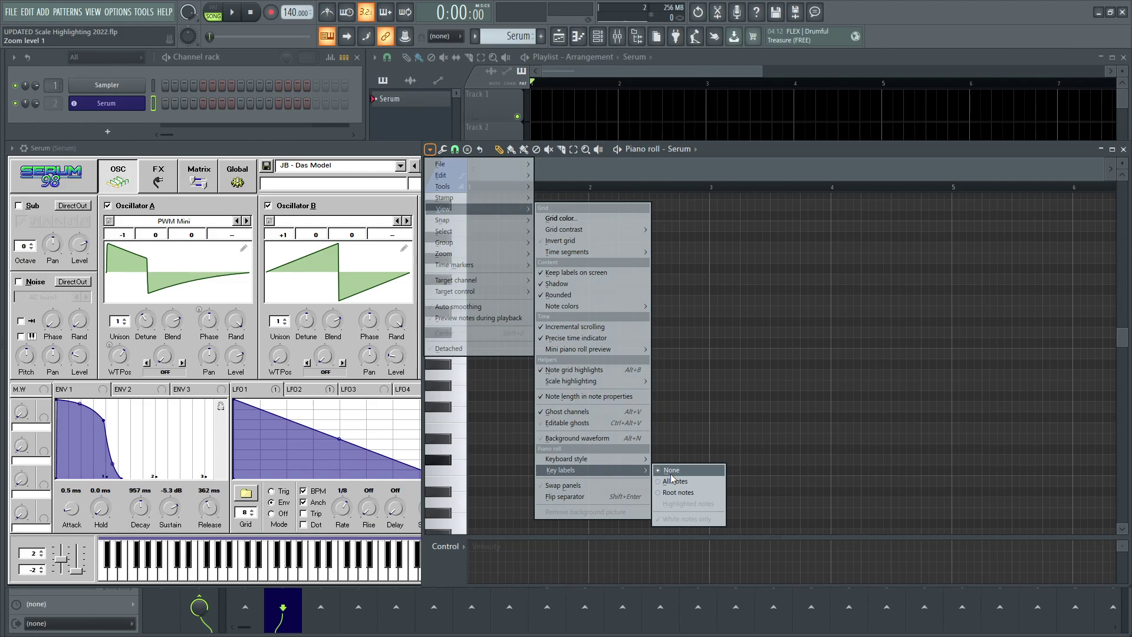
pyautogui.click(678, 492)
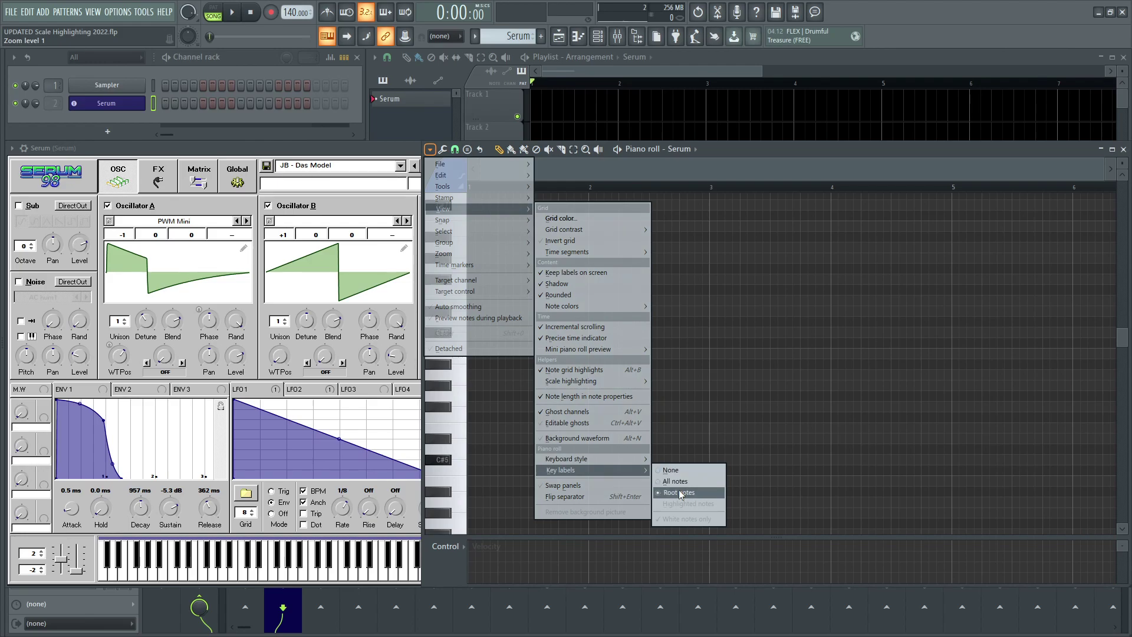
pyautogui.click(678, 482)
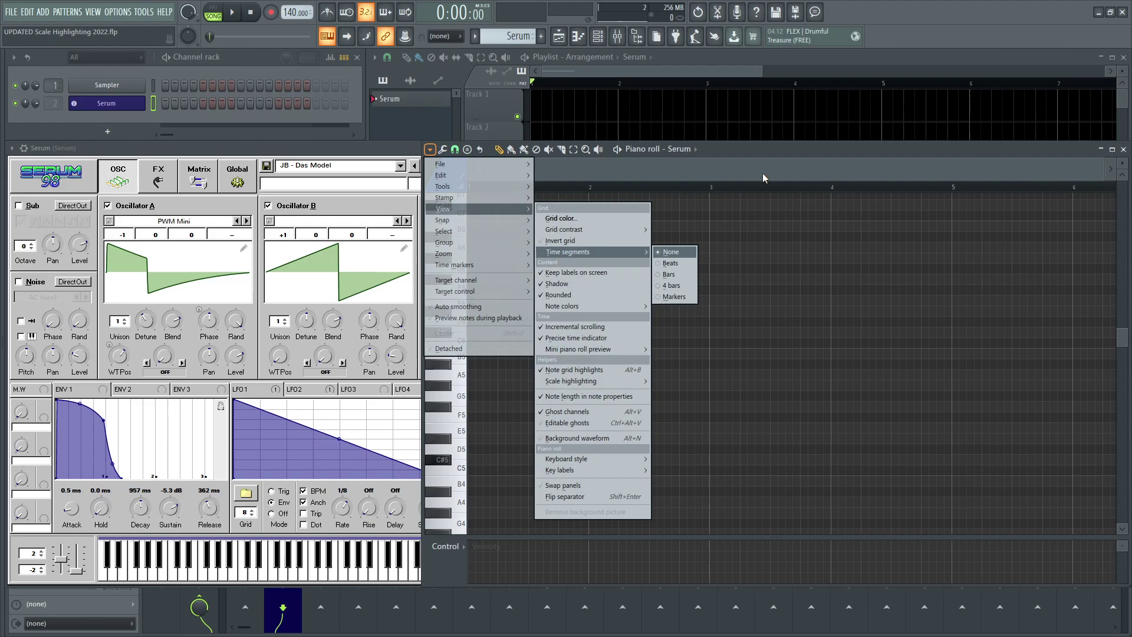
# - Stamp the Minor Natural (Aeolian) scale on C#6 at bar 1, then deselect the notes
pyautogui.click(469, 151)
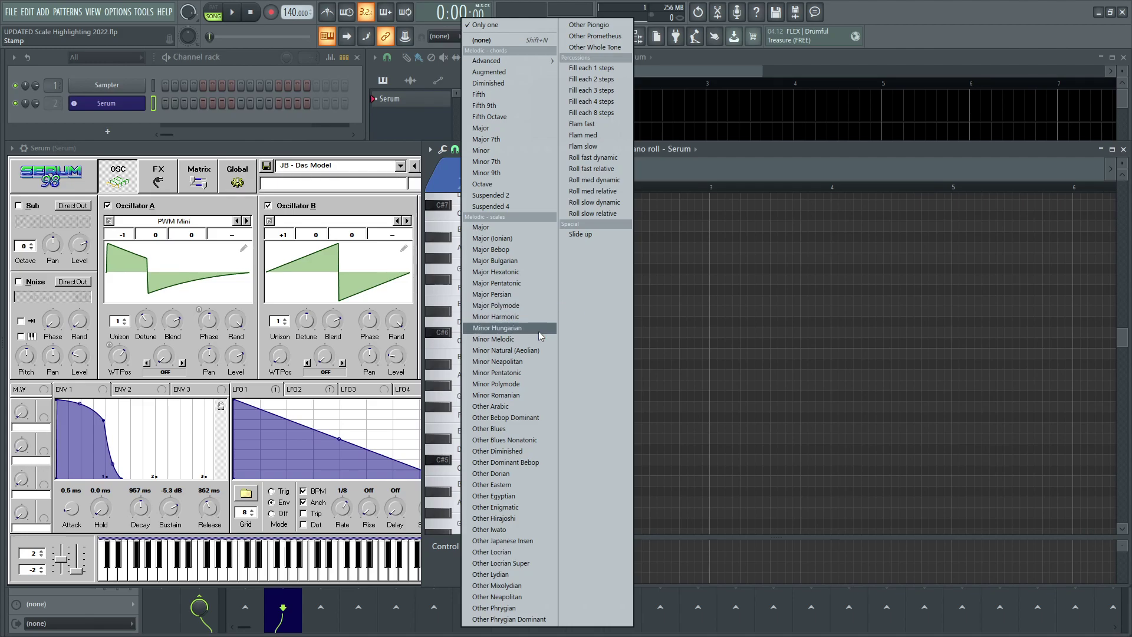
pyautogui.click(507, 353)
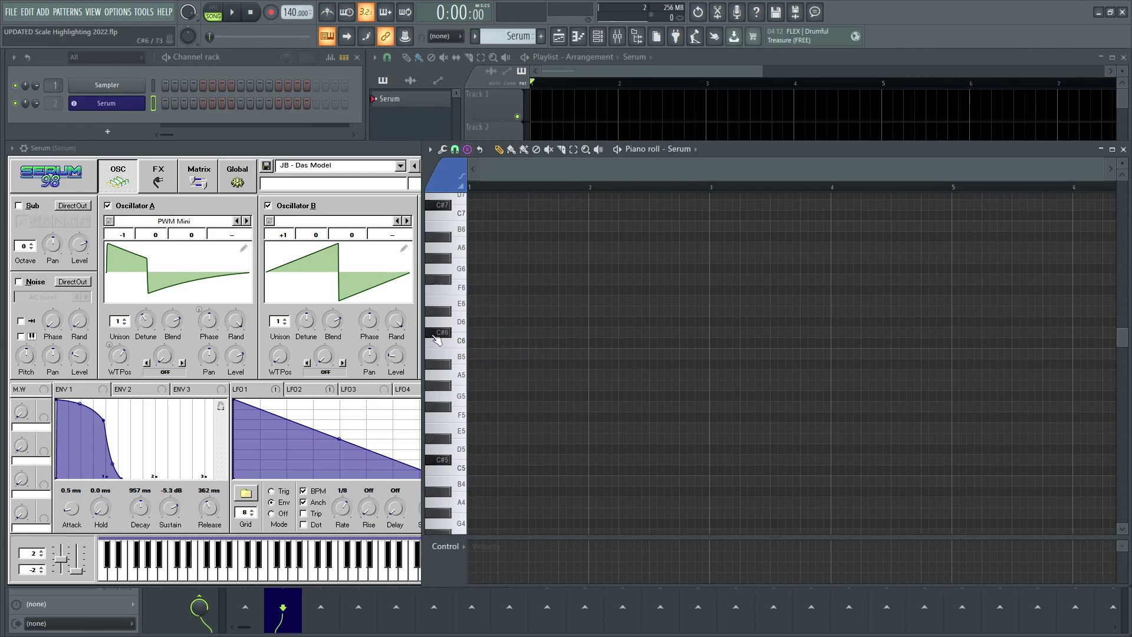
pyautogui.click(473, 332)
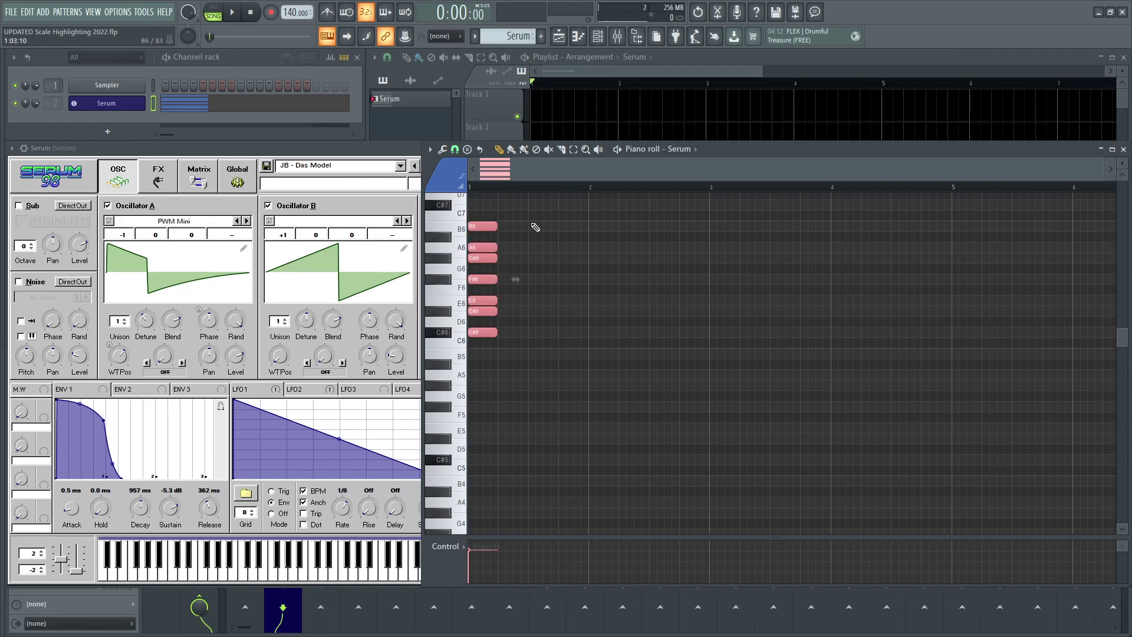
pyautogui.hotkey('ctrl', 'd')
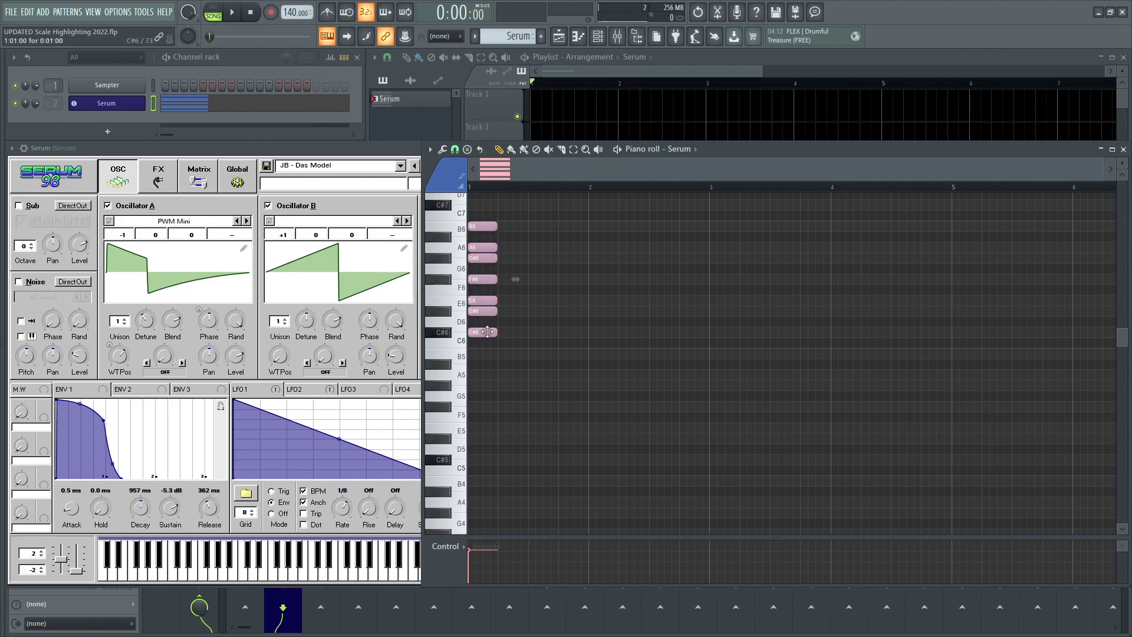
# - Delete the scale notes and stamp a four-note chord (C#6, F6, G#6, B6) at bar 1
pyautogui.hotkey('ctrl', 'a')
pyautogui.press('Delete')
pyautogui.click(461, 187)
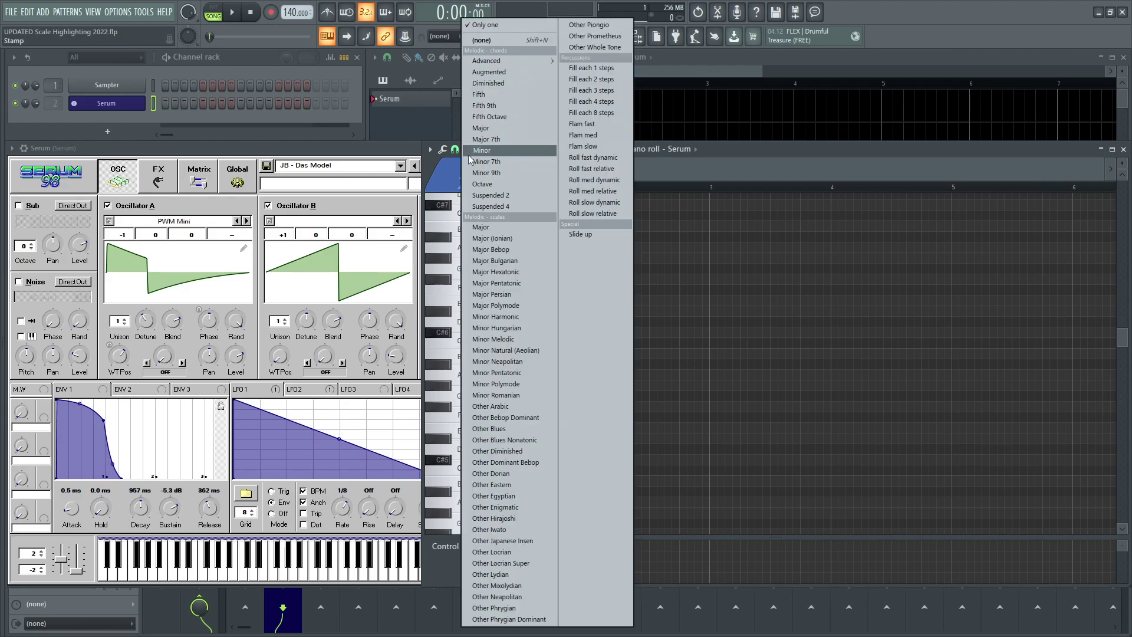
pyautogui.moveTo(507, 65)
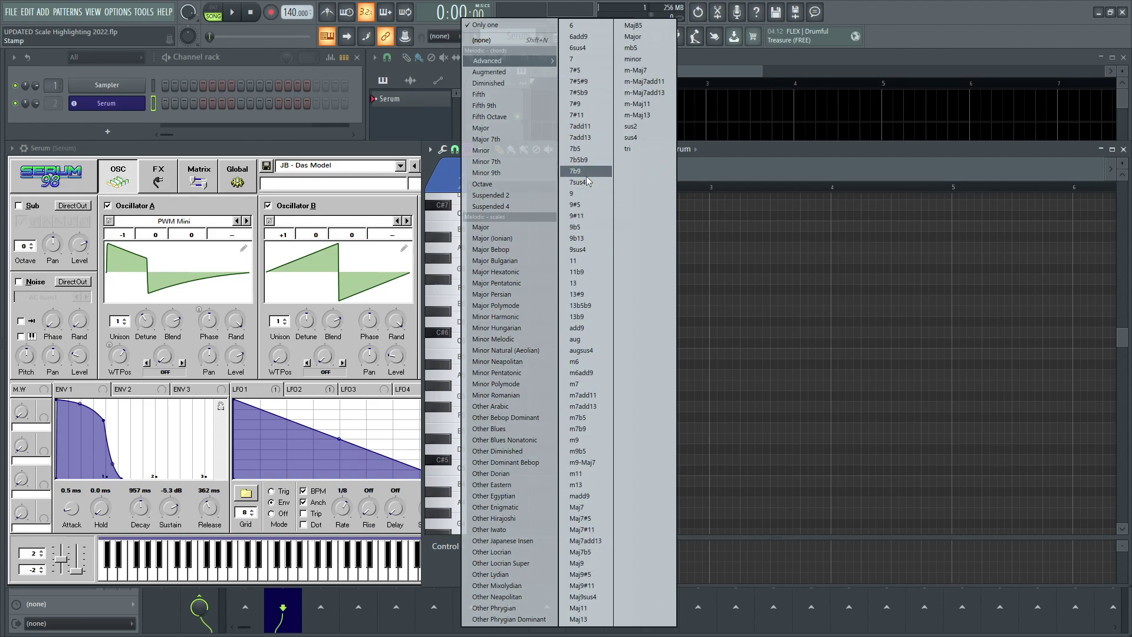
pyautogui.click(588, 134)
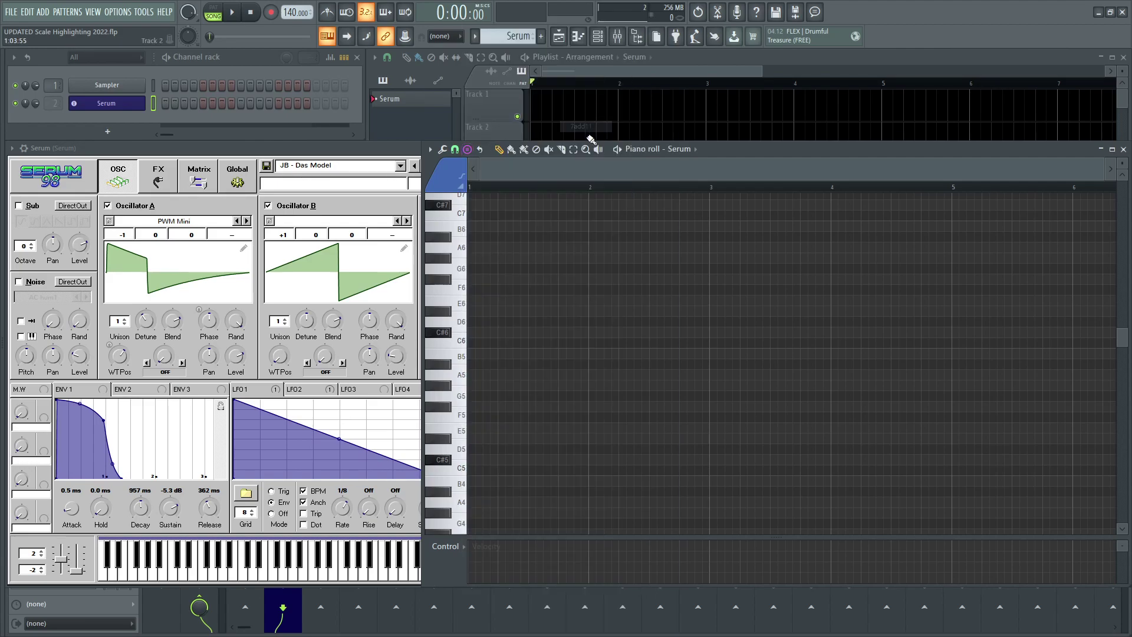
pyautogui.click(476, 332)
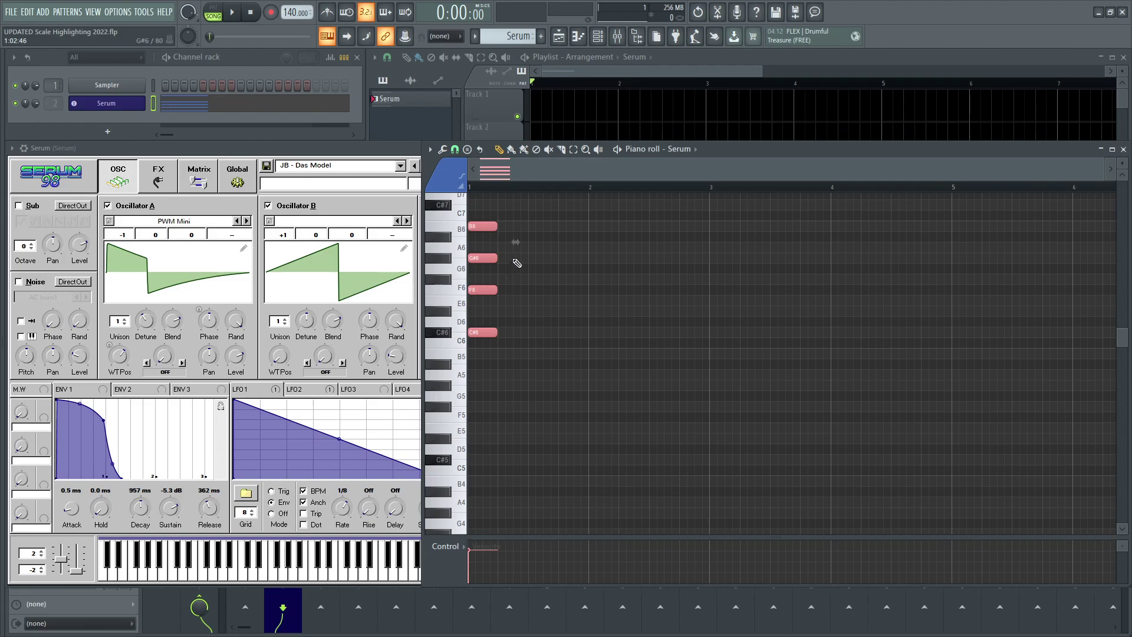
# - Play the chord back, then choose the Major 7th chord stamp
pyautogui.press('space')
pyautogui.press('space')
pyautogui.click(466, 150)
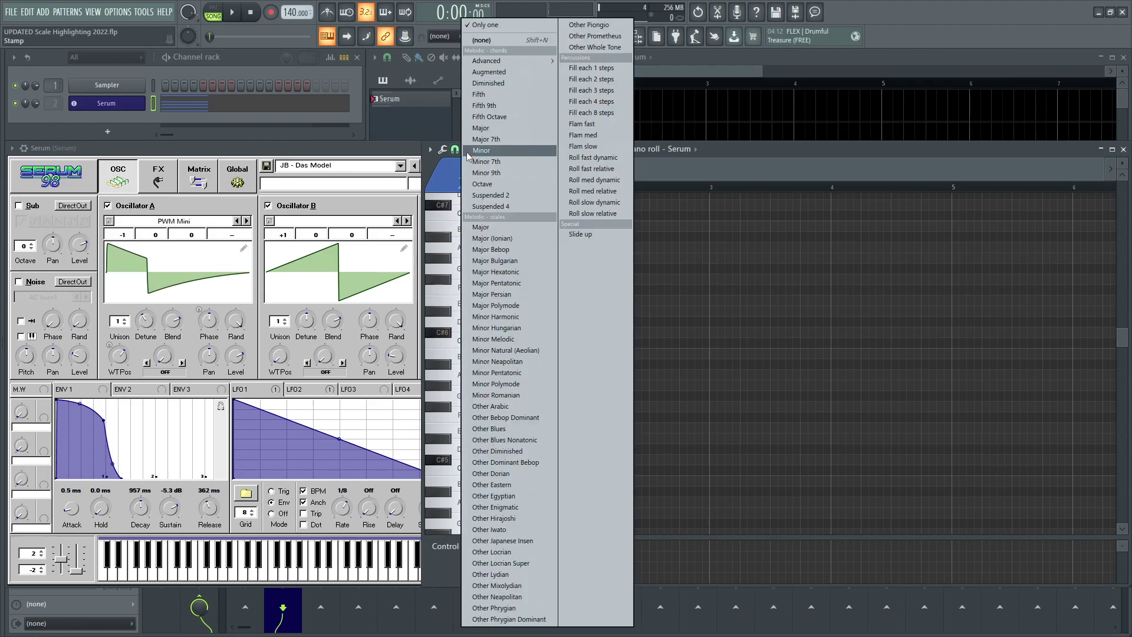
pyautogui.click(511, 139)
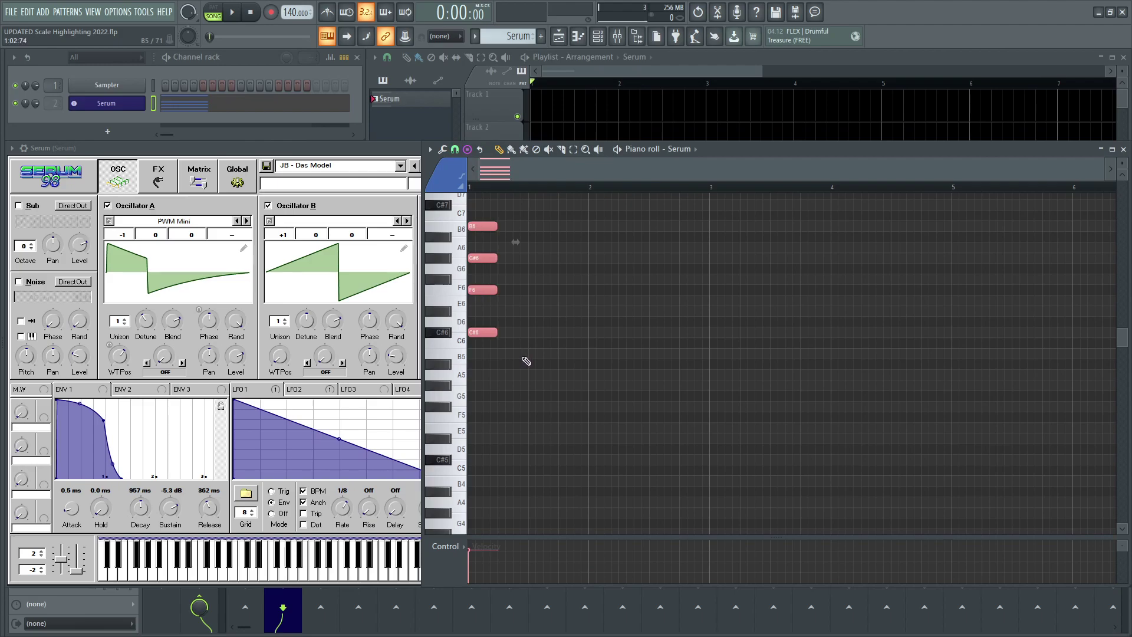
# - Stamp a B major-seventh chord (B5–A#6) at beat 2, audition both chords, then delete both
pyautogui.click(522, 358)
pyautogui.moveTo(504, 288)
pyautogui.mouseDown()
pyautogui.moveTo(537, 289)
pyautogui.moveTo(484, 287)
pyautogui.mouseUp()
pyautogui.moveTo(535, 260); pyautogui.dragTo(535, 260)
pyautogui.click(492, 249)
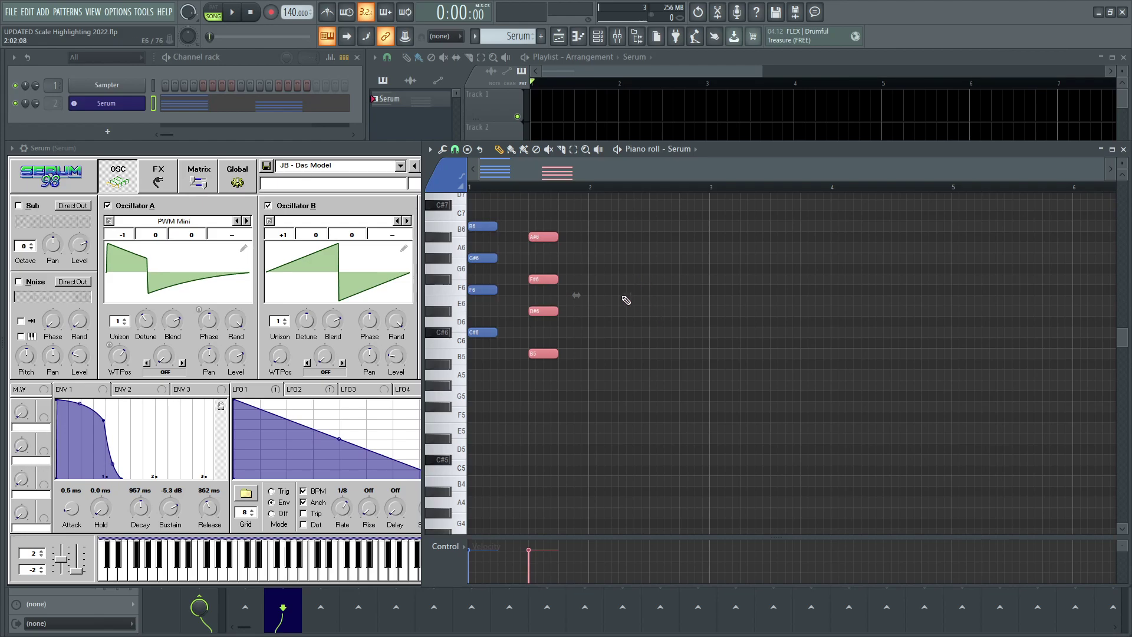
pyautogui.rightClick(549, 237)
pyautogui.rightClick(495, 225)
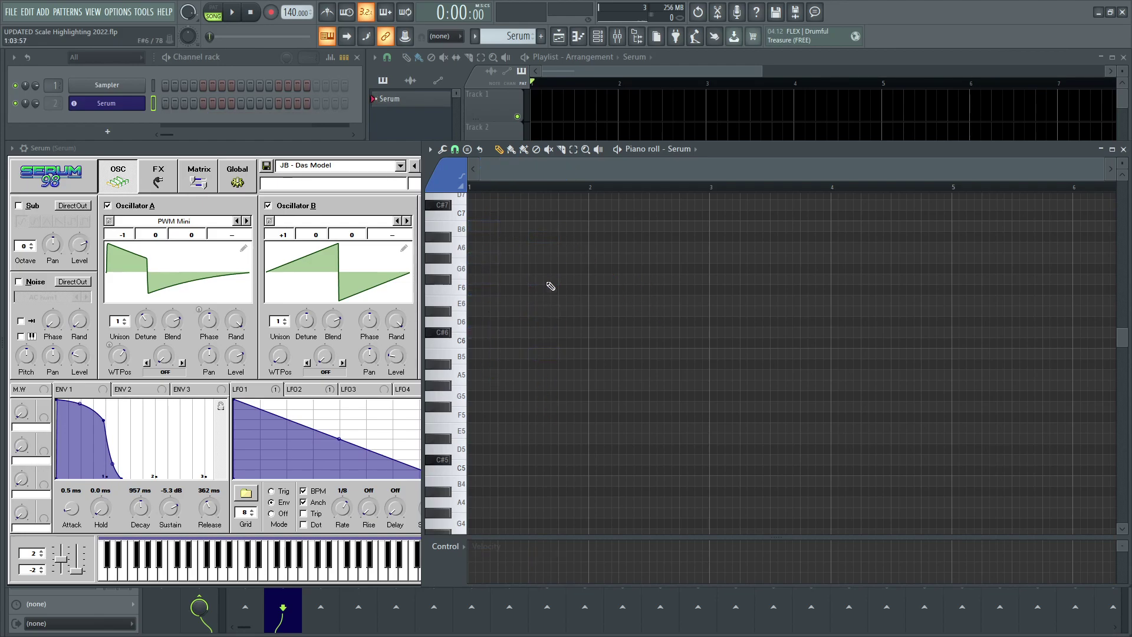
# - Set the piano roll's time segments to Bars after briefly trying Markers
pyautogui.click(431, 149)
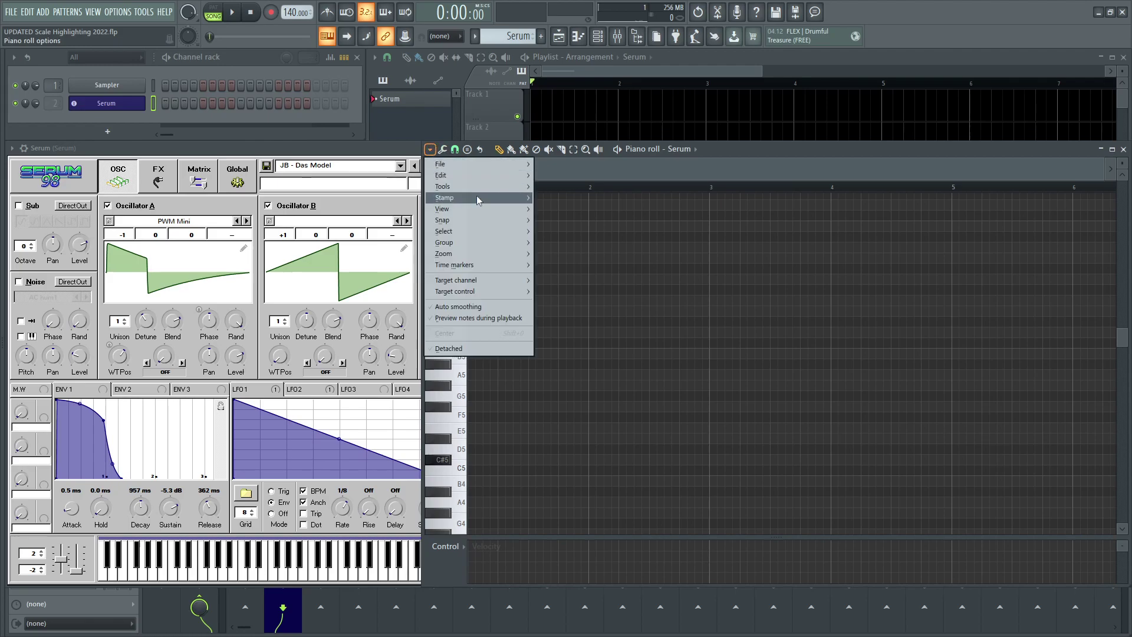
pyautogui.moveTo(455, 209)
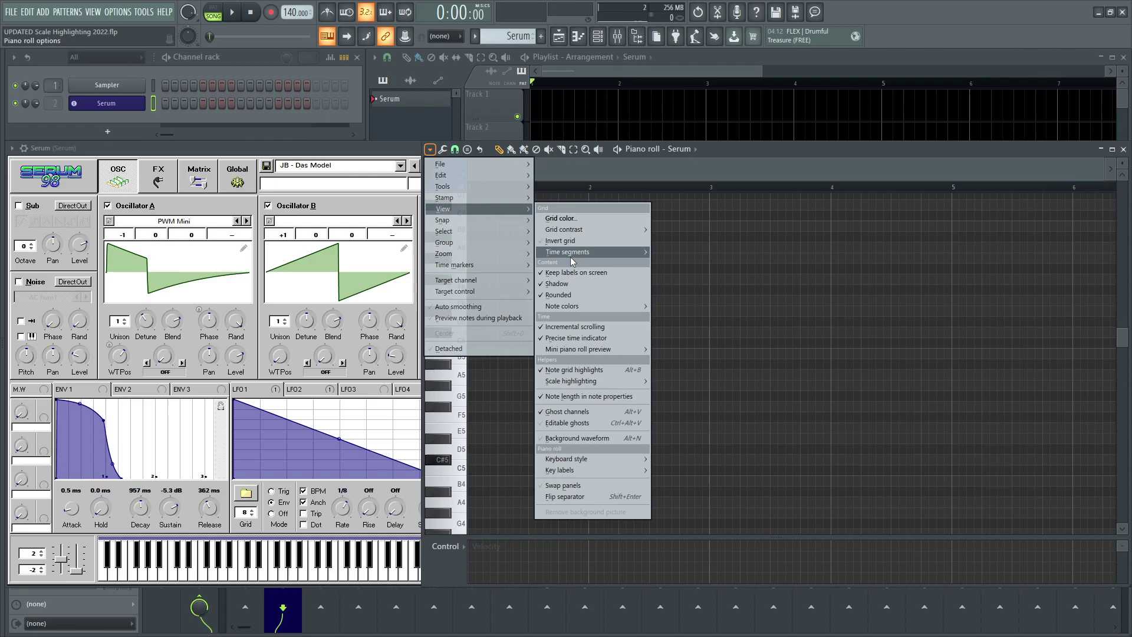
pyautogui.moveTo(572, 258)
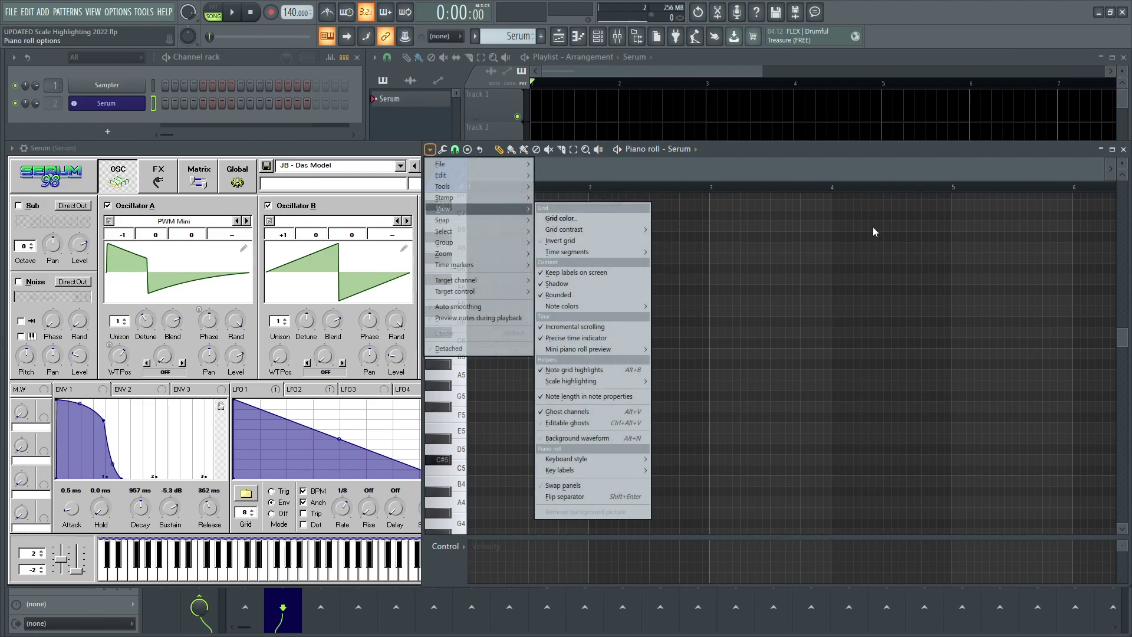
pyautogui.moveTo(606, 252)
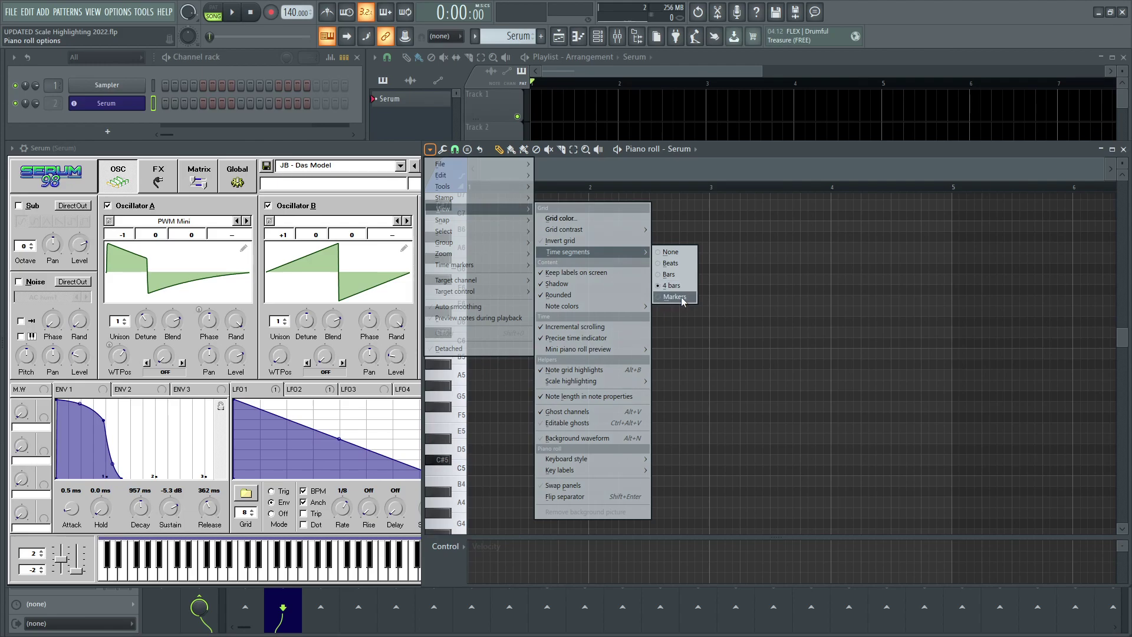
pyautogui.click(681, 300)
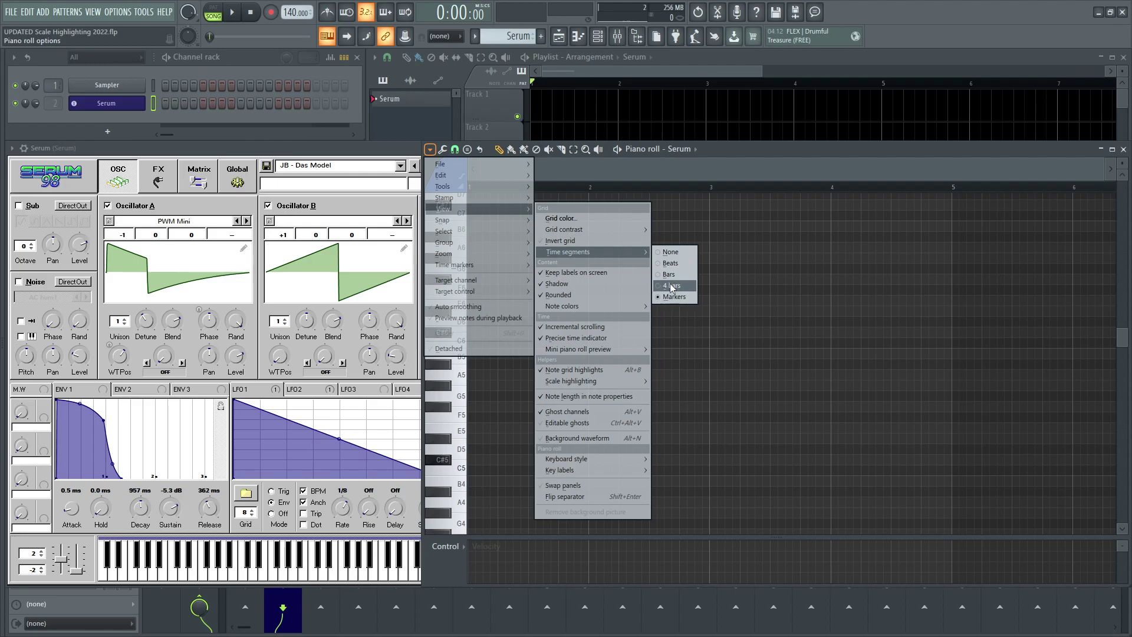
pyautogui.click(679, 276)
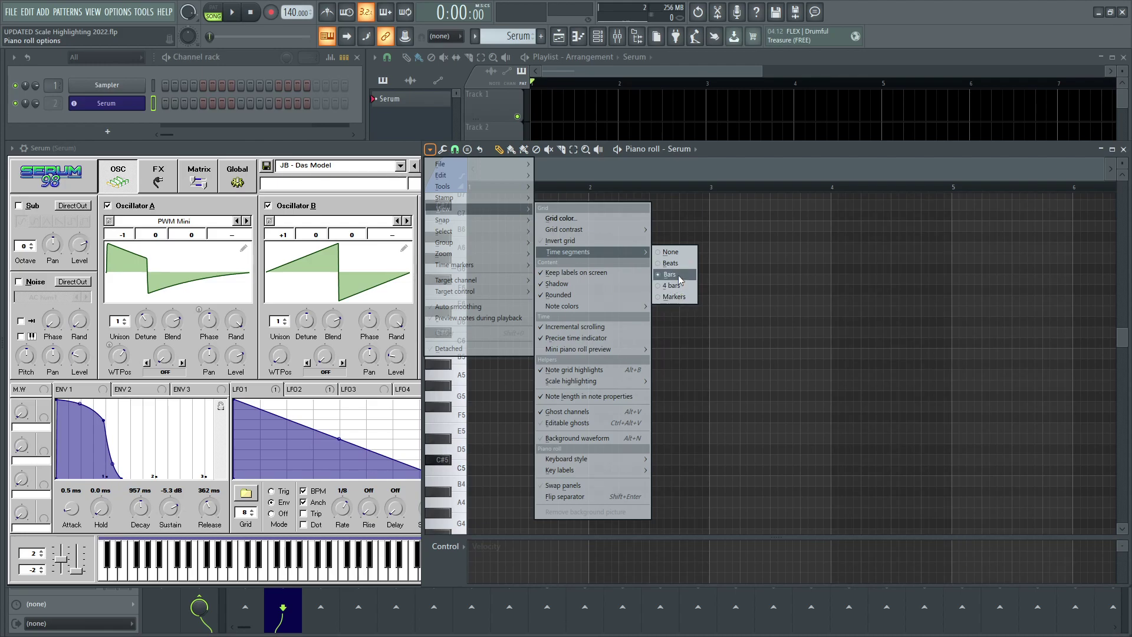
pyautogui.click(557, 261)
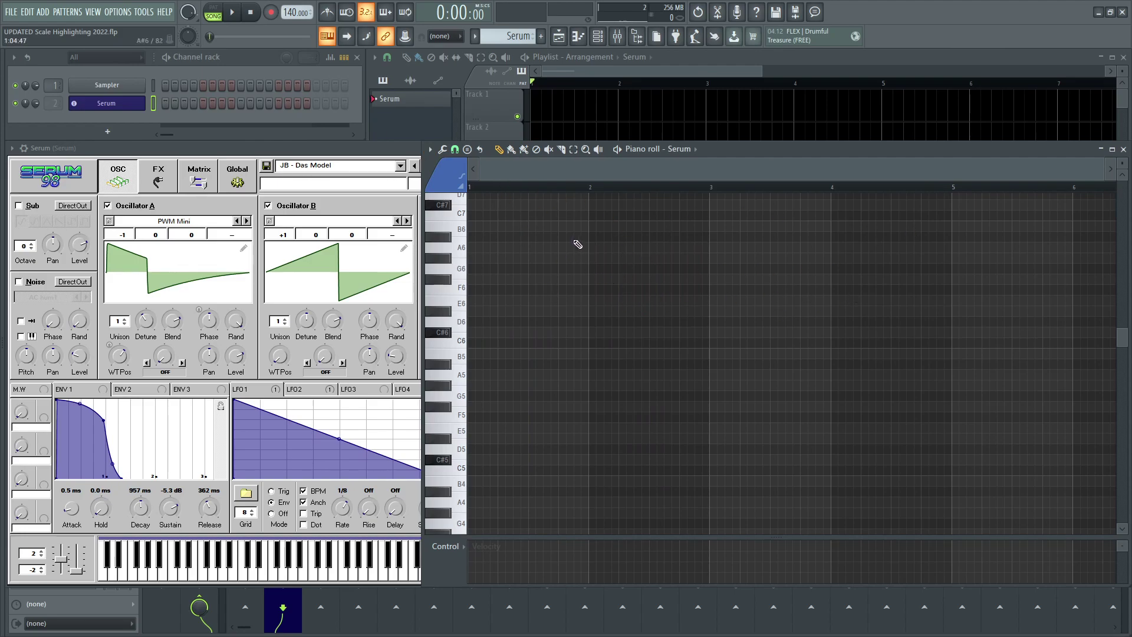
# - Compare Low, Medium and High grid contrast and settle on Medium
pyautogui.click(430, 150)
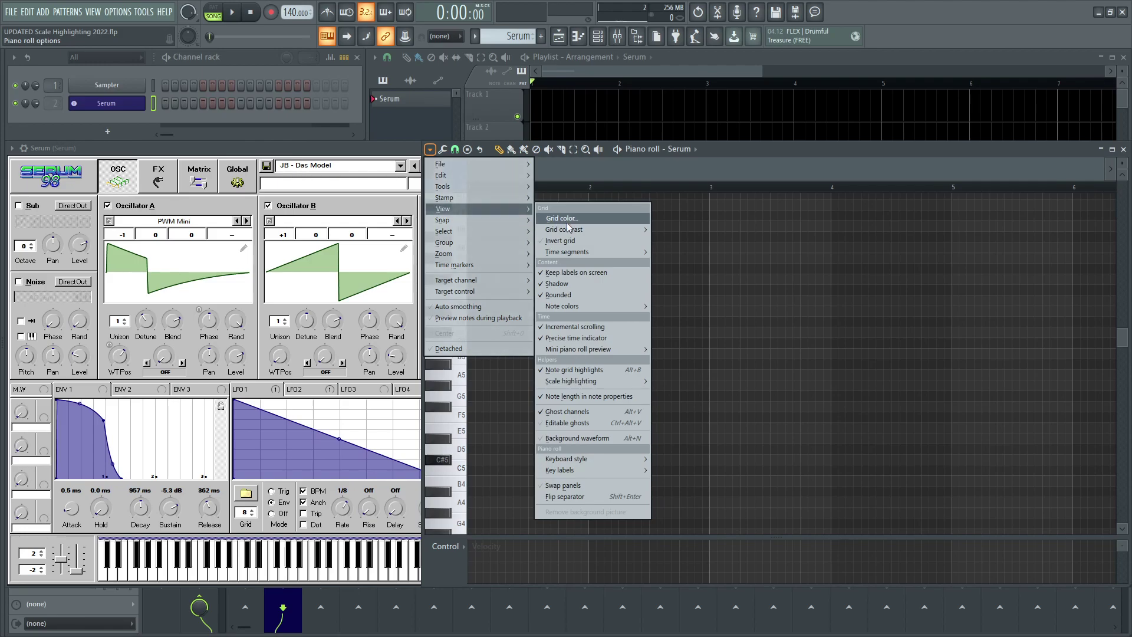
pyautogui.moveTo(593, 231)
pyautogui.click(670, 231)
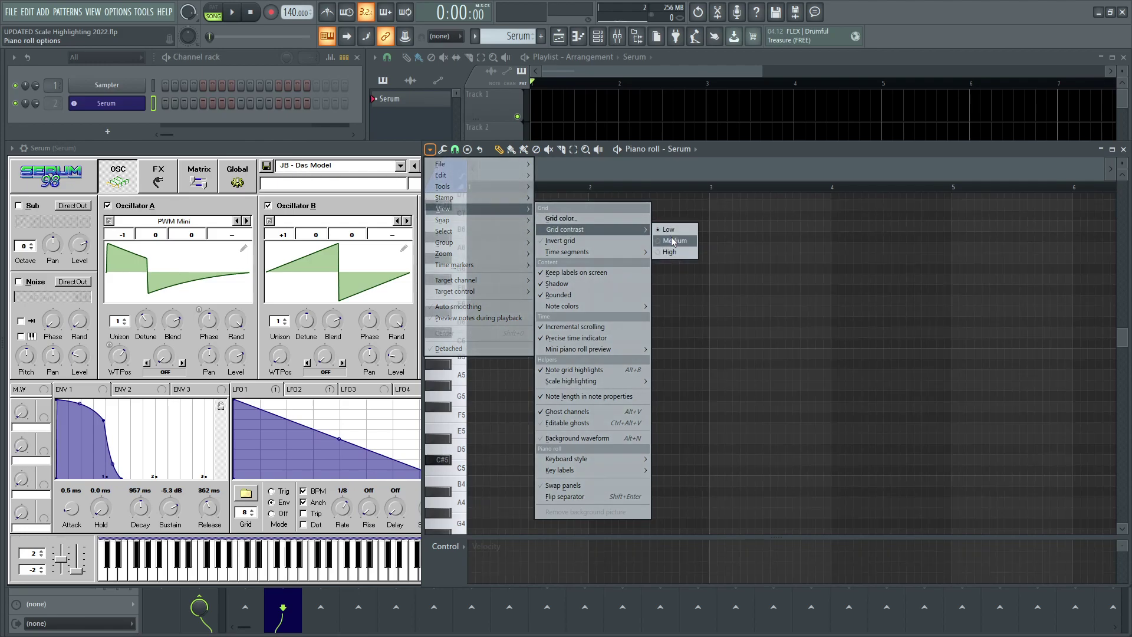
pyautogui.click(673, 240)
pyautogui.click(671, 251)
pyautogui.click(674, 242)
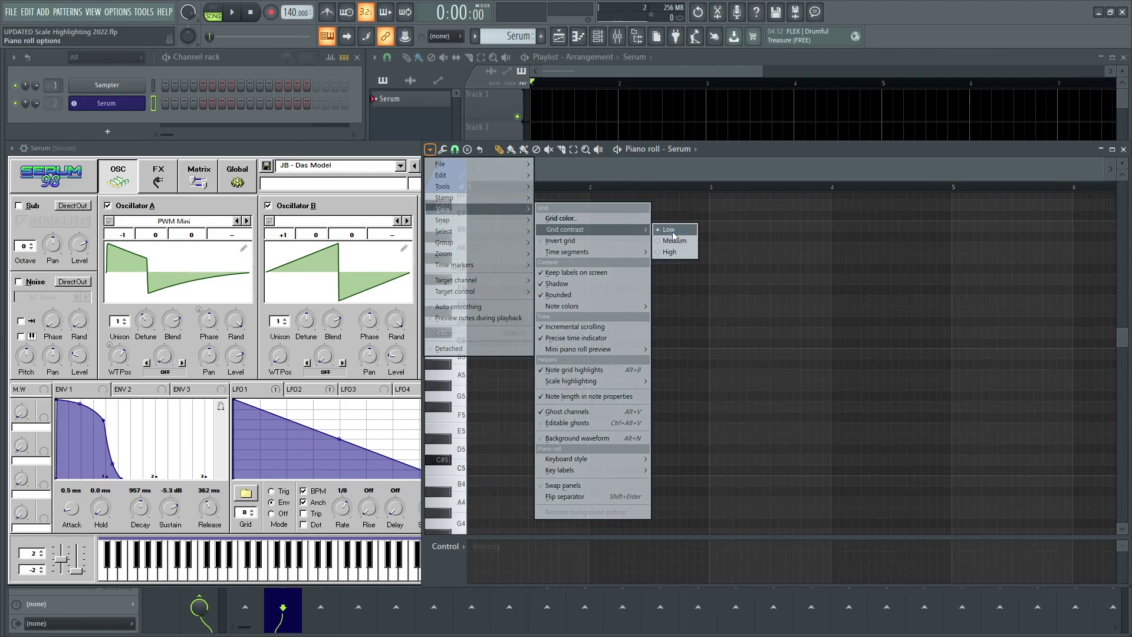
pyautogui.click(678, 252)
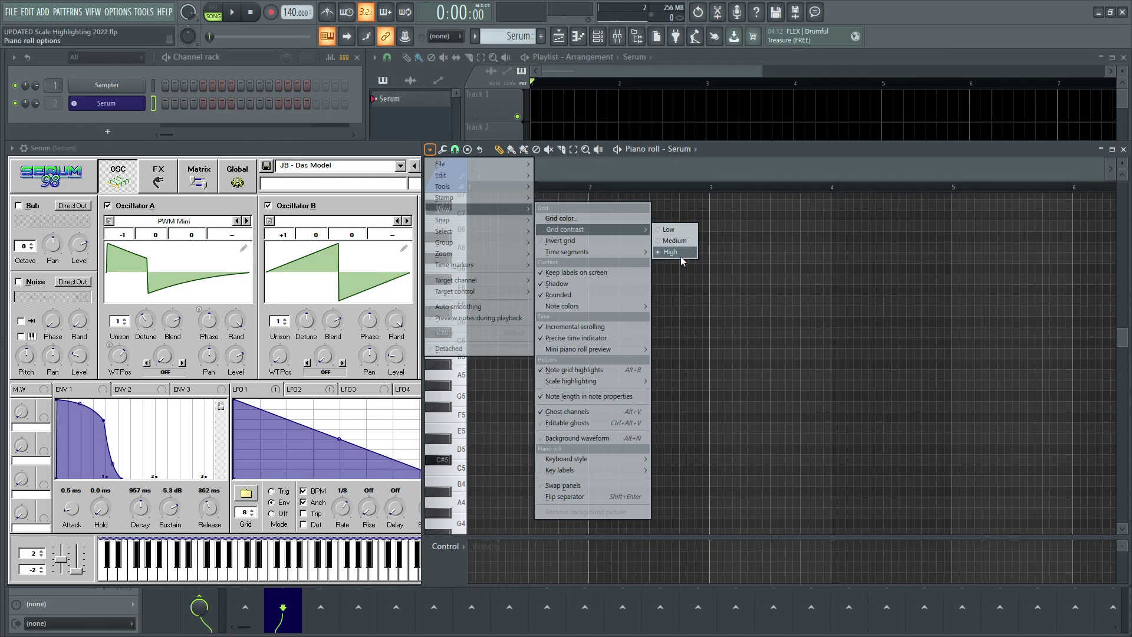
pyautogui.click(674, 240)
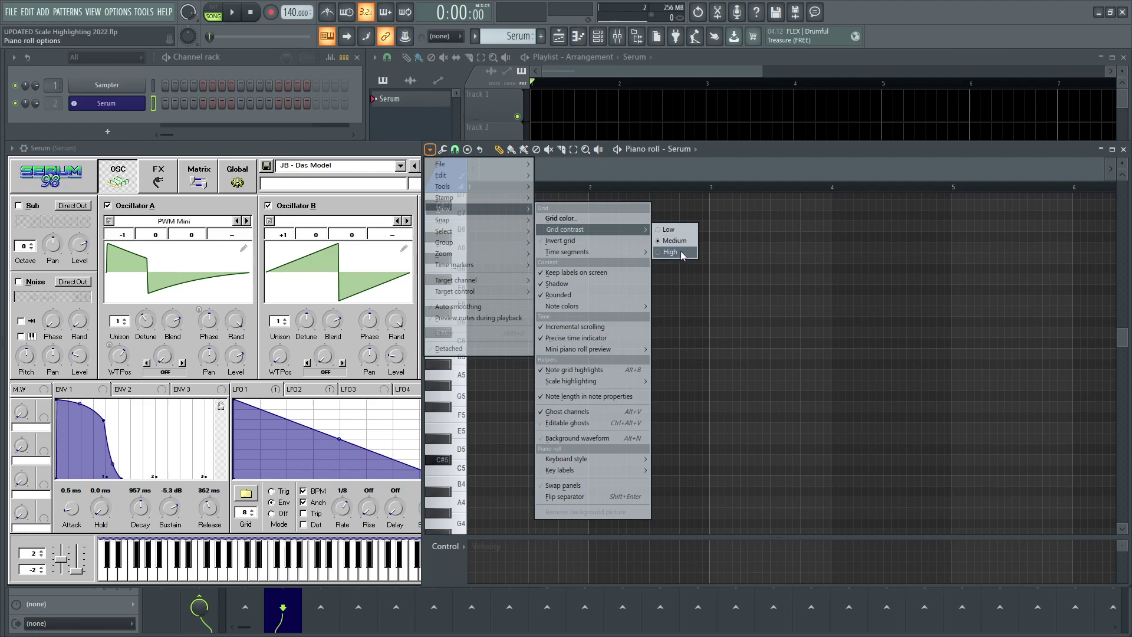
pyautogui.click(666, 231)
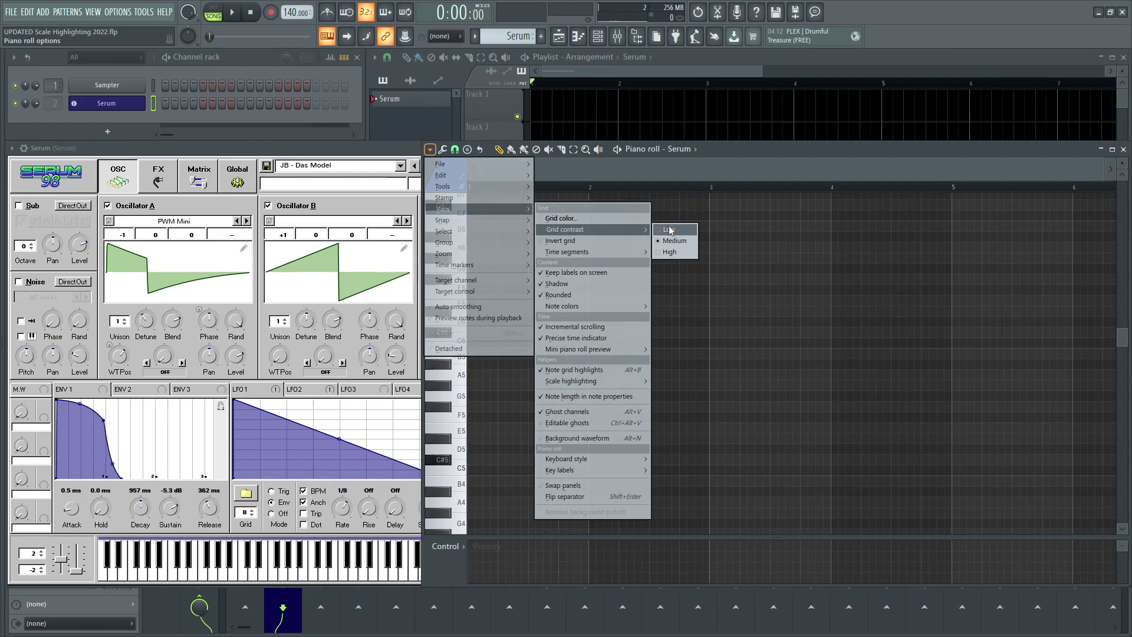
pyautogui.click(670, 230)
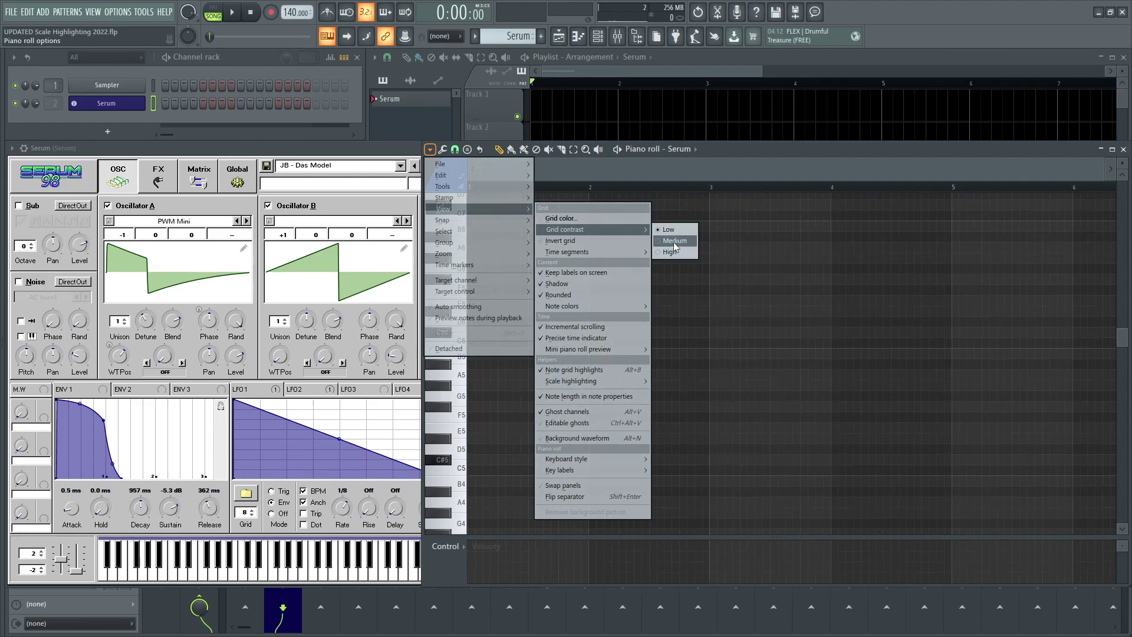
pyautogui.click(672, 253)
pyautogui.click(675, 245)
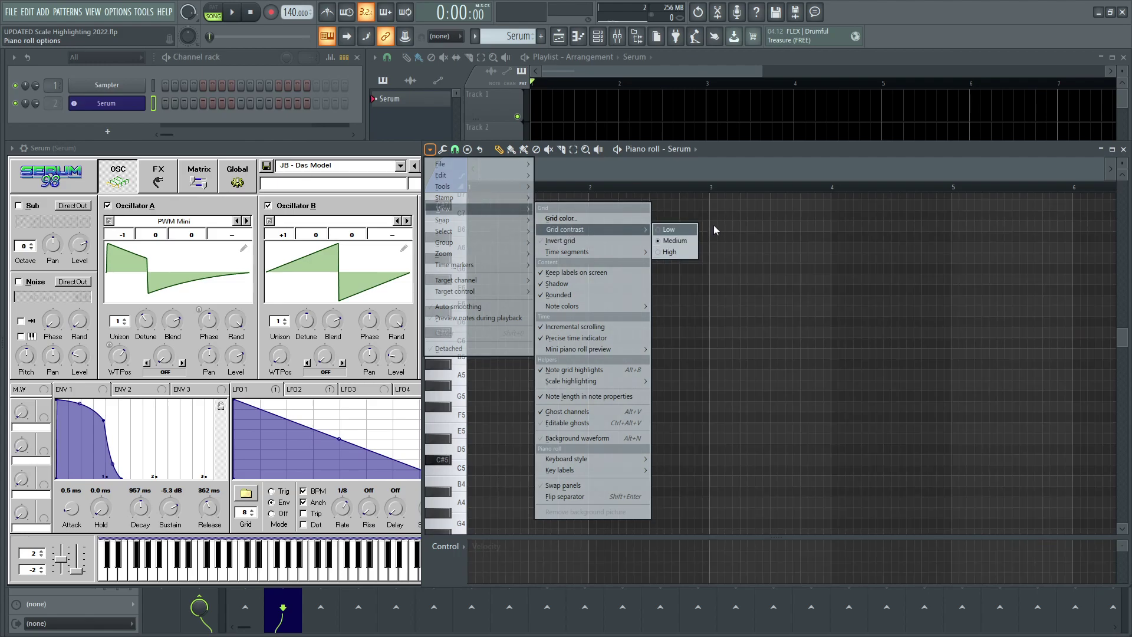
pyautogui.click(757, 170)
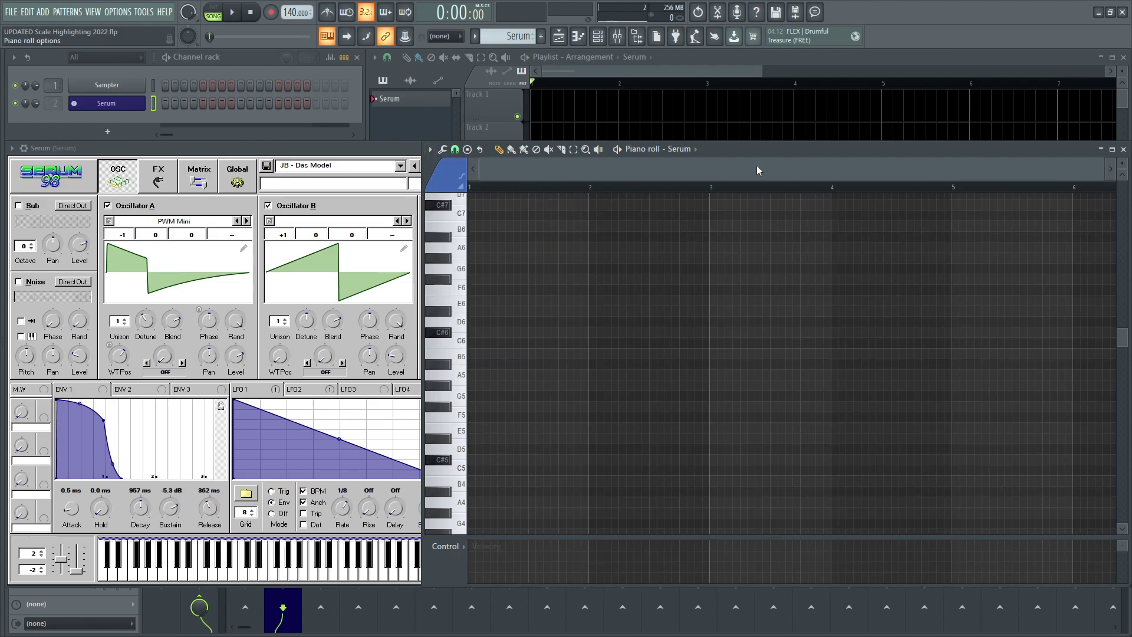